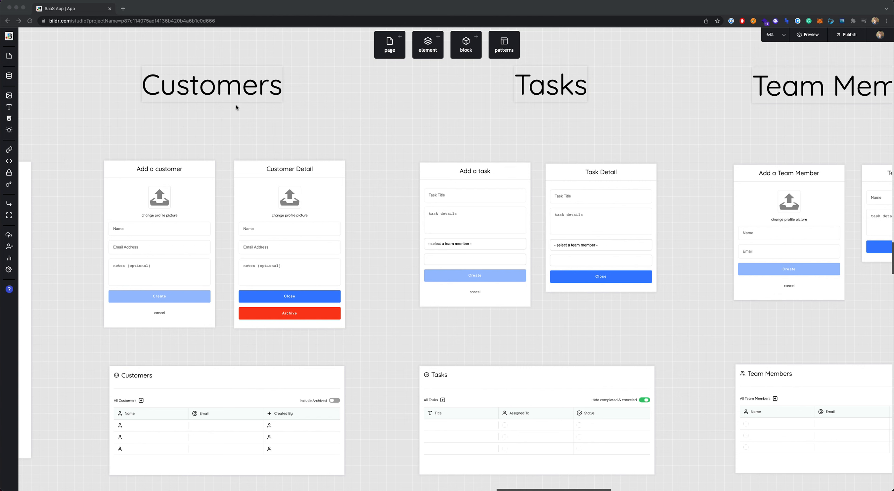
# - Look over the Customers section's Add a customer, Customer Detail and Customer - List pages on the canvas
pyautogui.scroll(-2, 255, 87)
pyautogui.hscroll(-7, 254, 86)
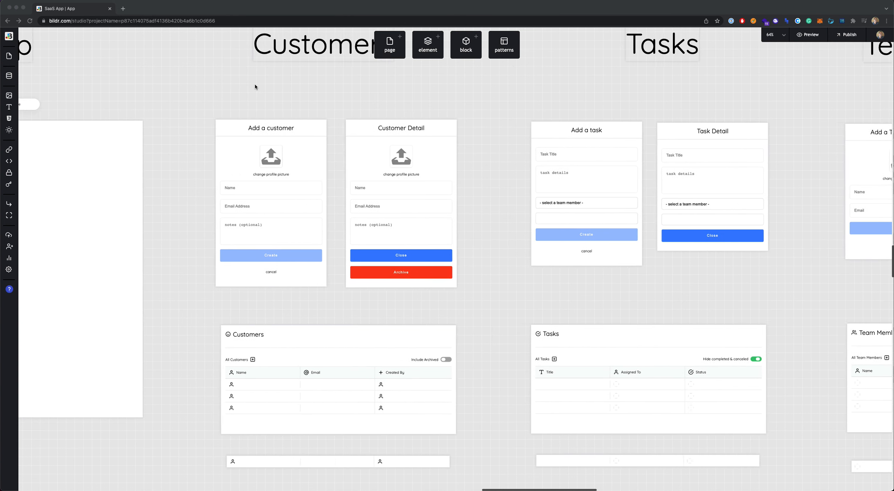
pyautogui.scroll(-8, 254, 87)
pyautogui.scroll(8, 330, 225)
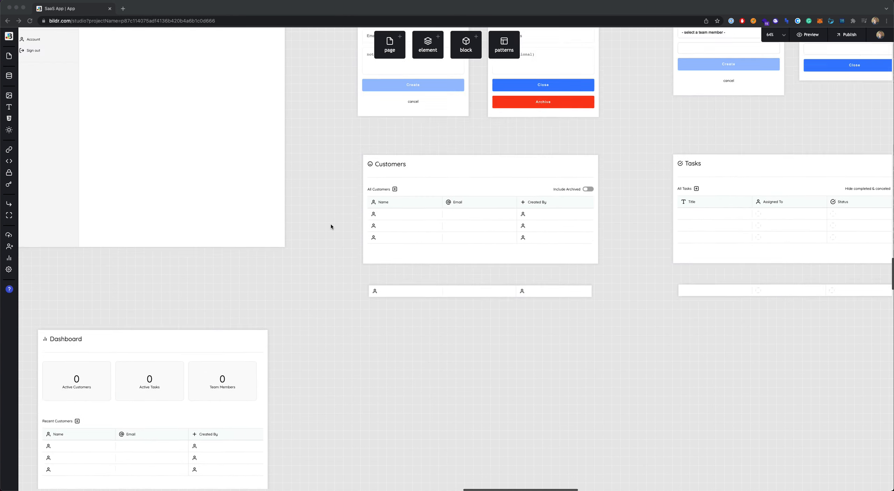
pyautogui.hscroll(5, 329, 227)
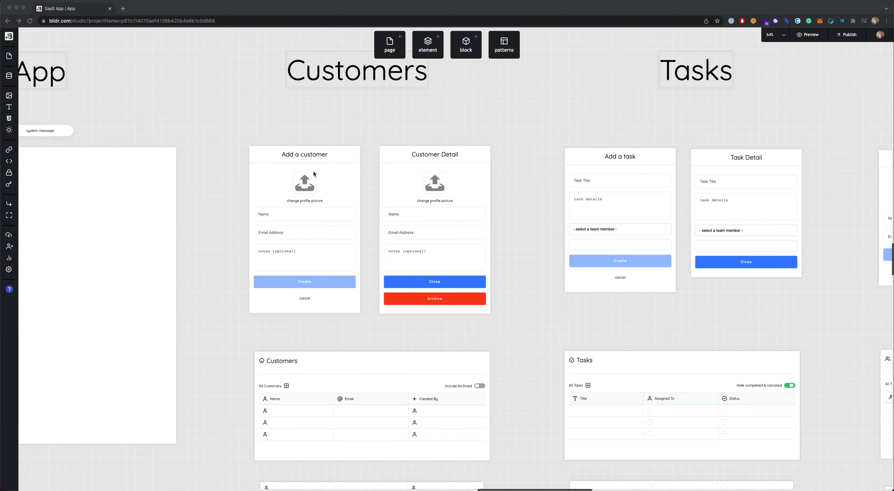
pyautogui.click(286, 130)
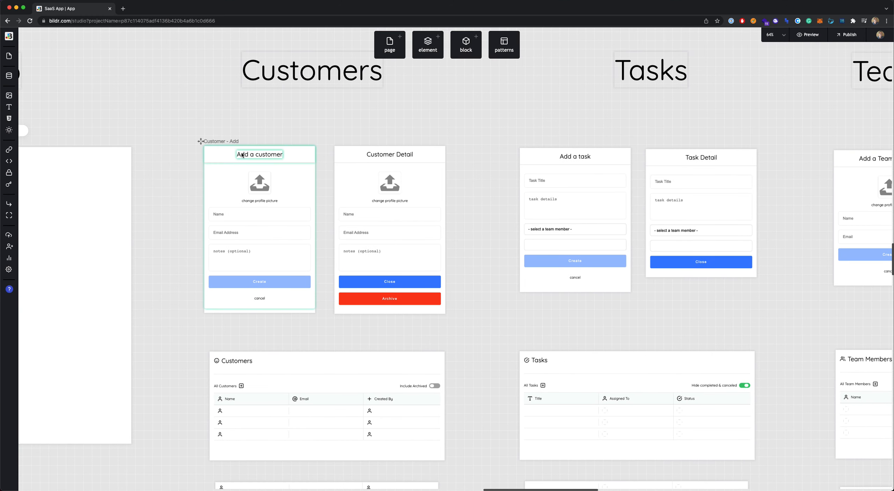
pyautogui.scroll(-2, 337, 377)
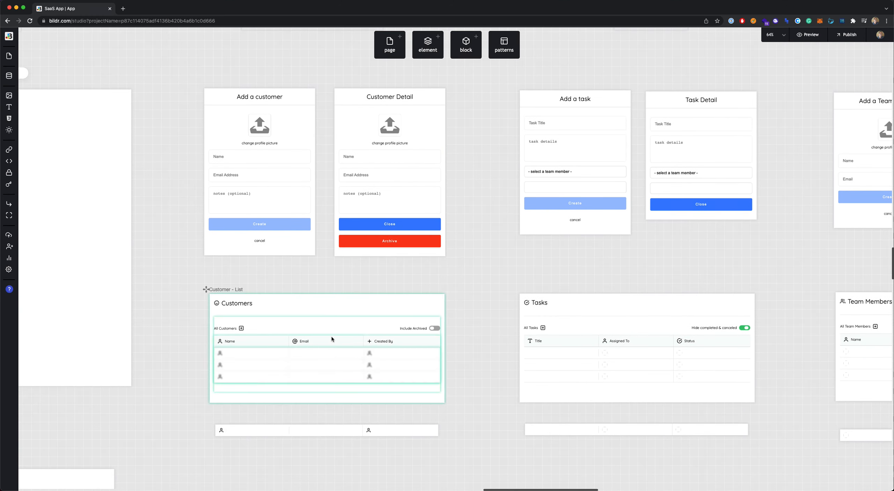
pyautogui.scroll(2, 331, 338)
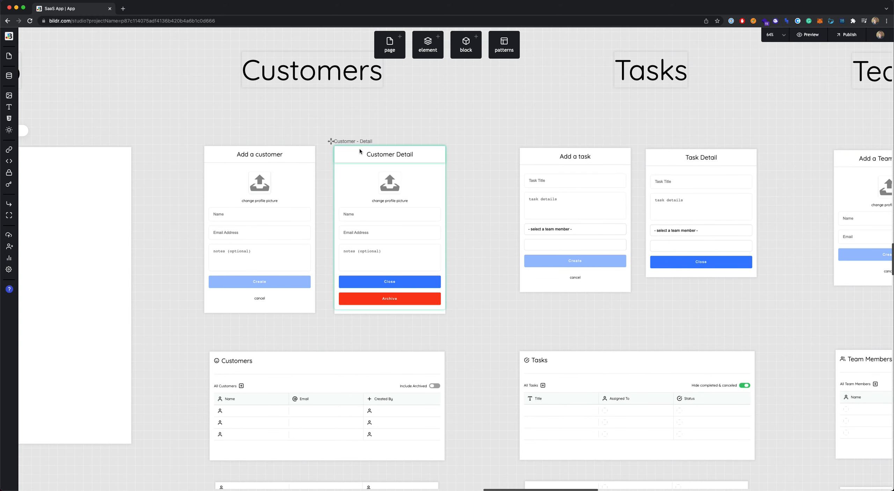
pyautogui.scroll(-3, 362, 151)
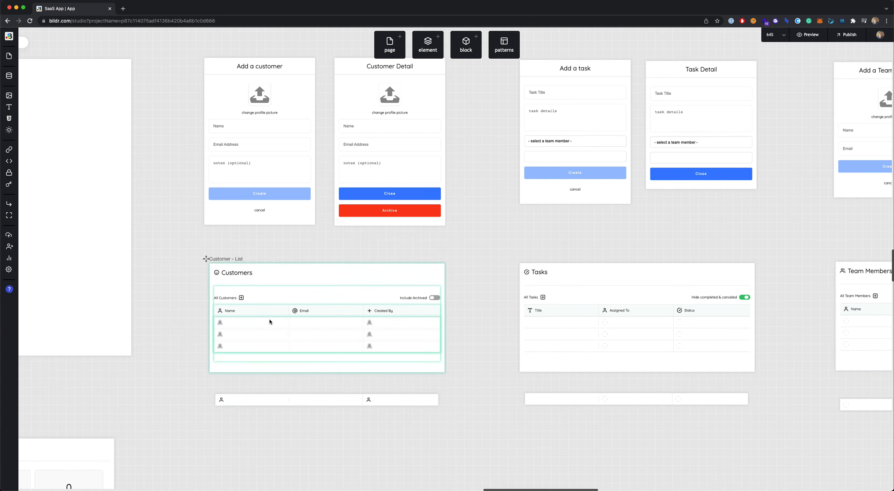
pyautogui.scroll(5, 232, 300)
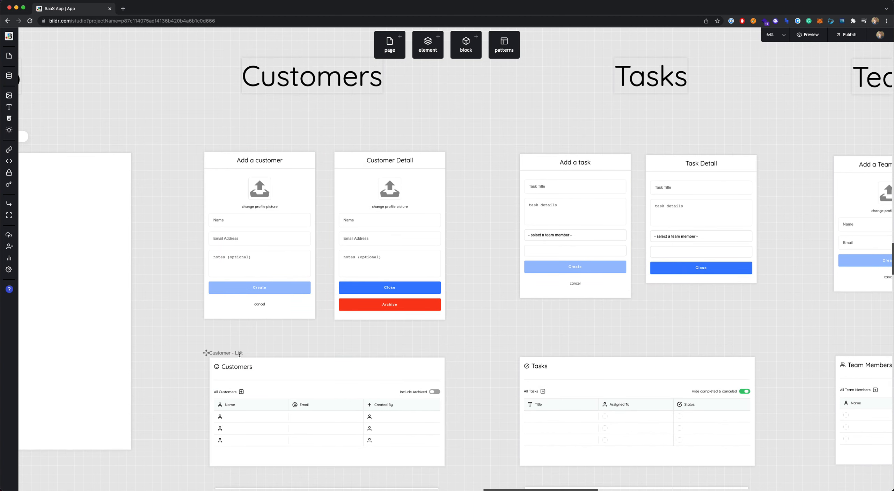
# - Compare the Customer - List page with the Dashboard's Recent Customers section and the App page's navigation sidebar
pyautogui.scroll(-5, 243, 358)
pyautogui.hscroll(-3, 244, 358)
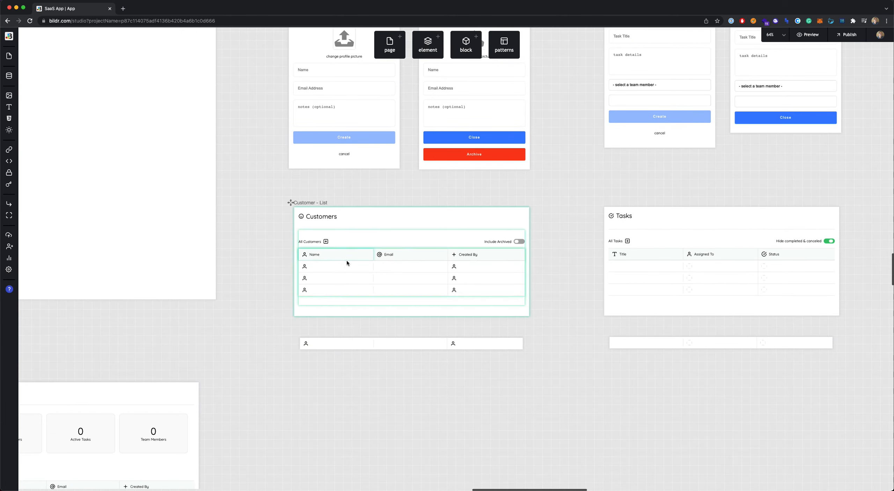
pyautogui.scroll(-5, 345, 265)
pyautogui.hscroll(-2, 344, 269)
pyautogui.hscroll(5, 343, 269)
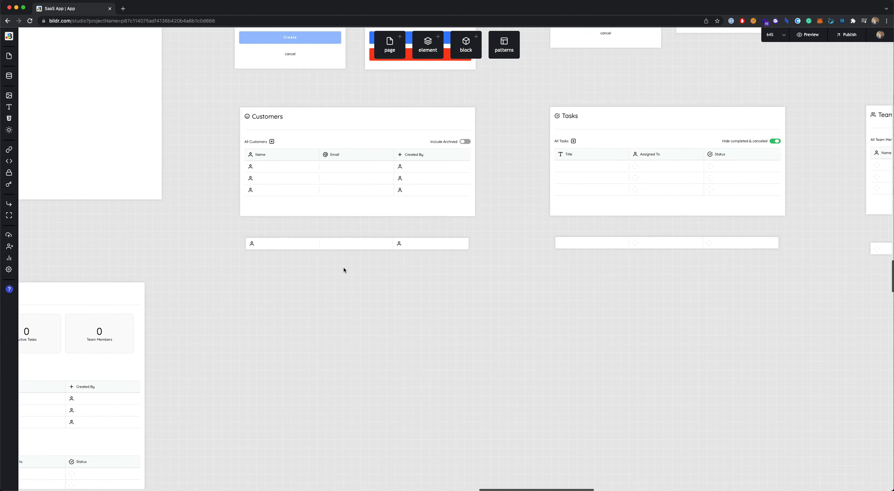
pyautogui.scroll(2, 343, 270)
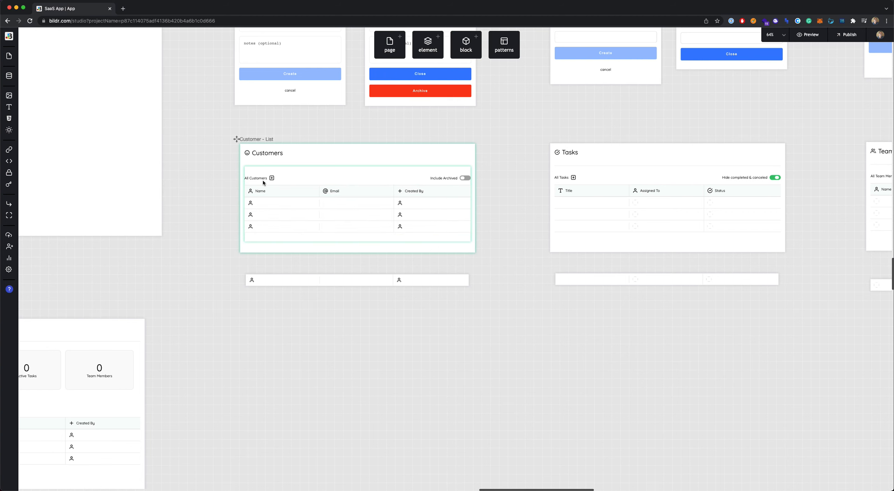
pyautogui.hscroll(-10, 259, 183)
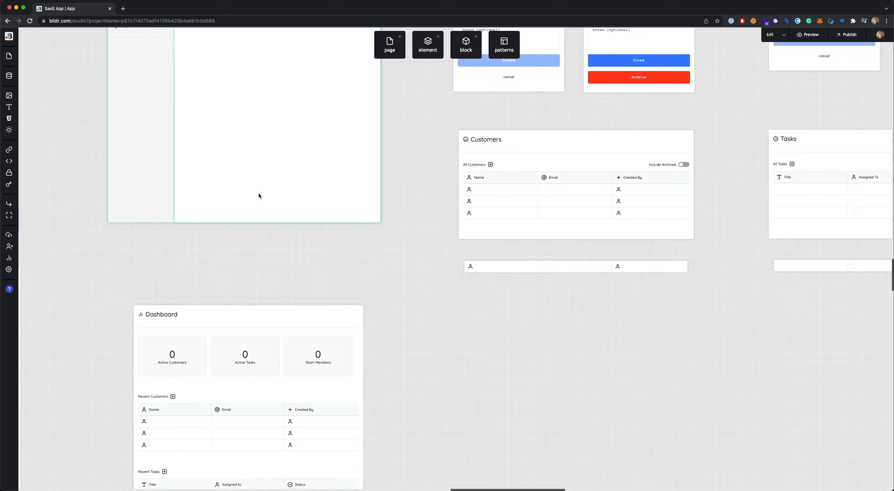
pyautogui.scroll(-1, 259, 195)
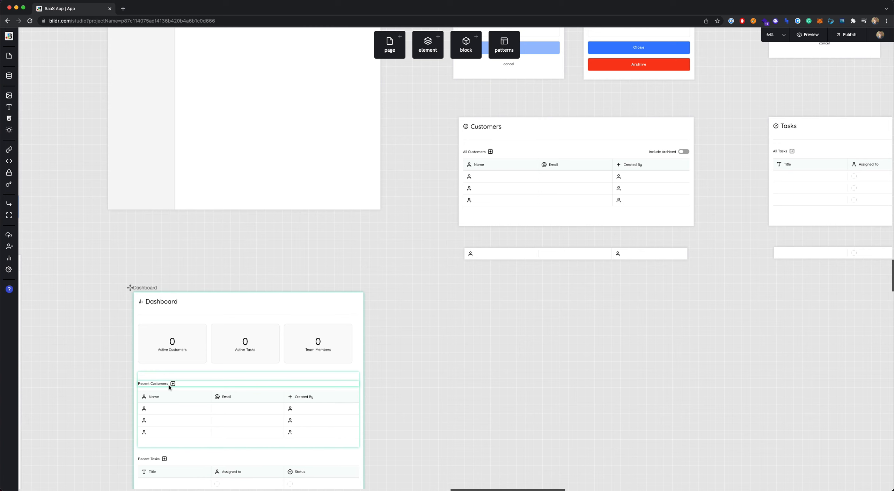
pyautogui.scroll(5, 177, 387)
pyautogui.hscroll(8, 196, 392)
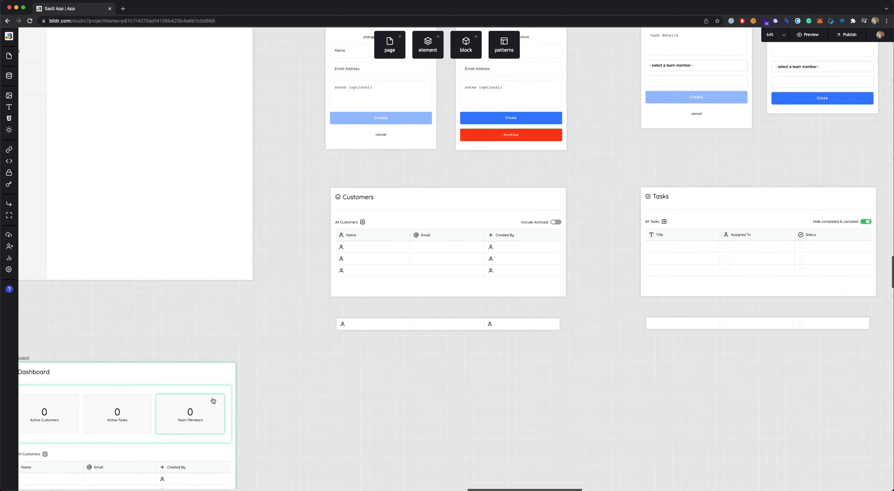
pyautogui.hscroll(10, 212, 398)
pyautogui.scroll(1, 212, 398)
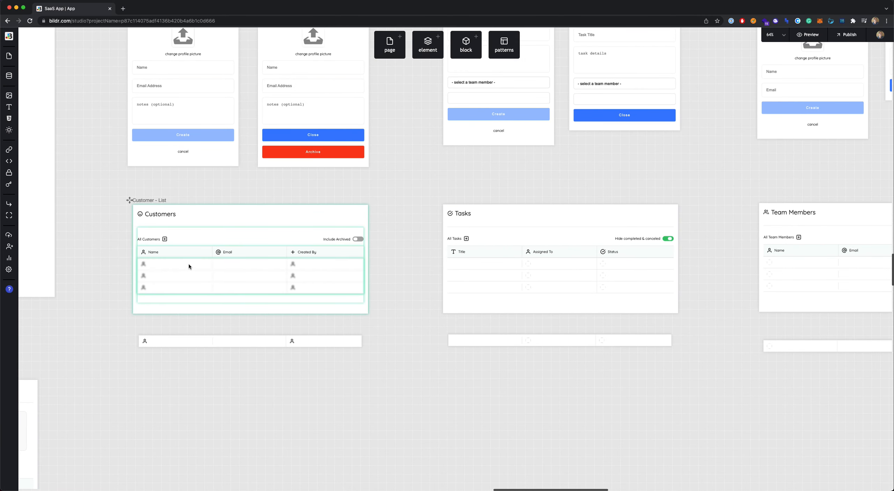
pyautogui.hscroll(-18, 188, 263)
pyautogui.scroll(4, 188, 263)
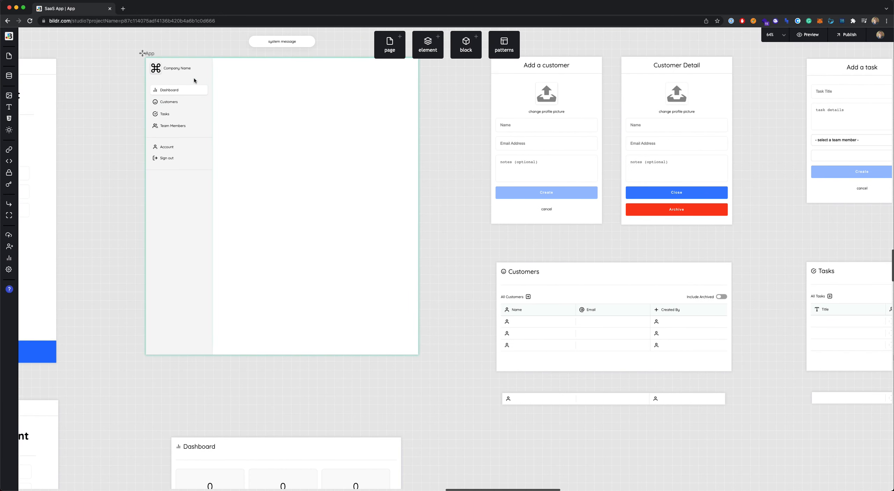
pyautogui.hscroll(8, 487, 267)
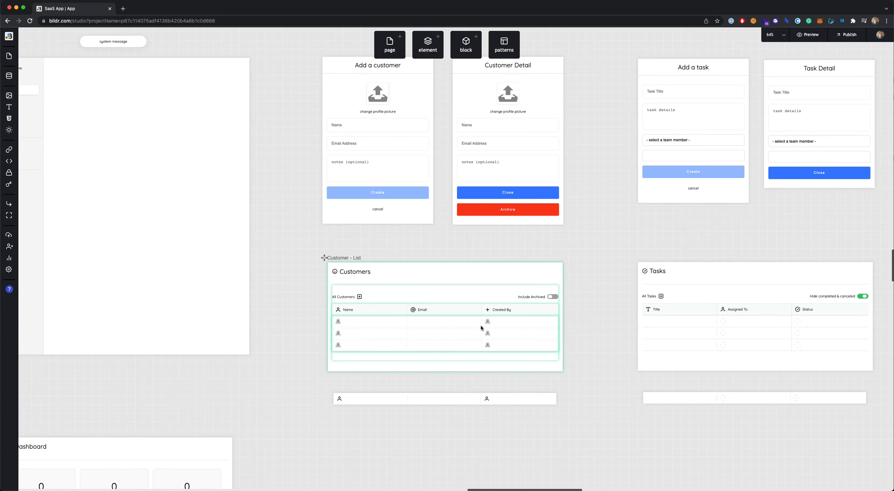
# - Select the Grid List on the Customer - List page and go to its child page, Customer - Grid Row
pyautogui.click(441, 342)
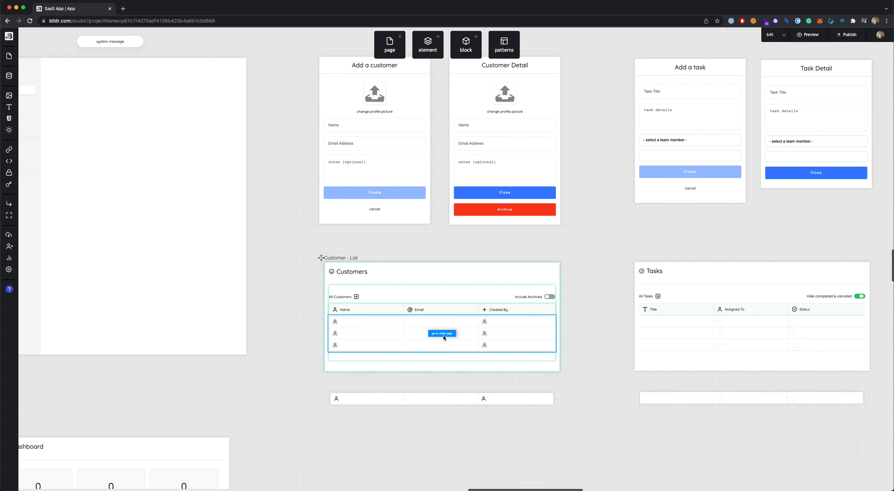
pyautogui.click(424, 323)
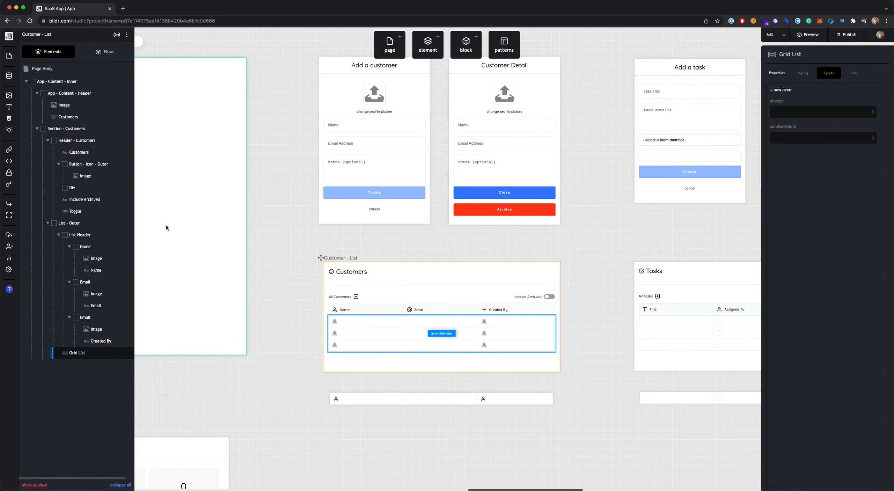
pyautogui.scroll(-2, 520, 288)
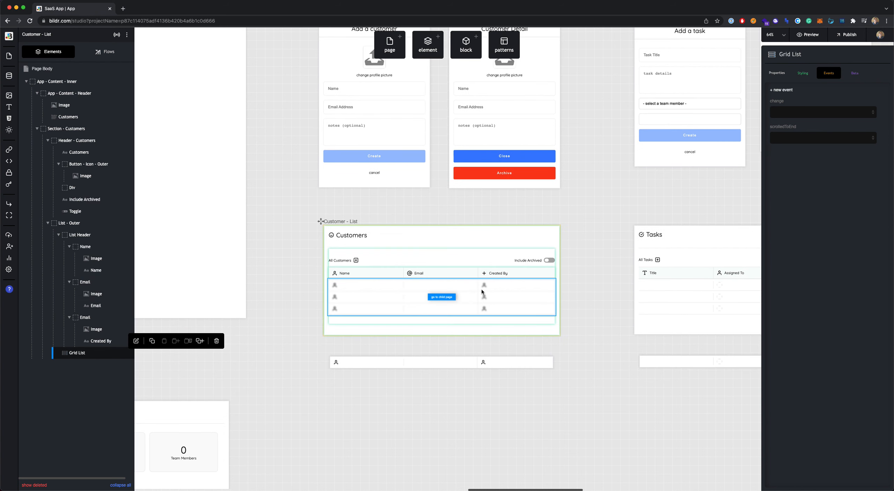
pyautogui.click(445, 297)
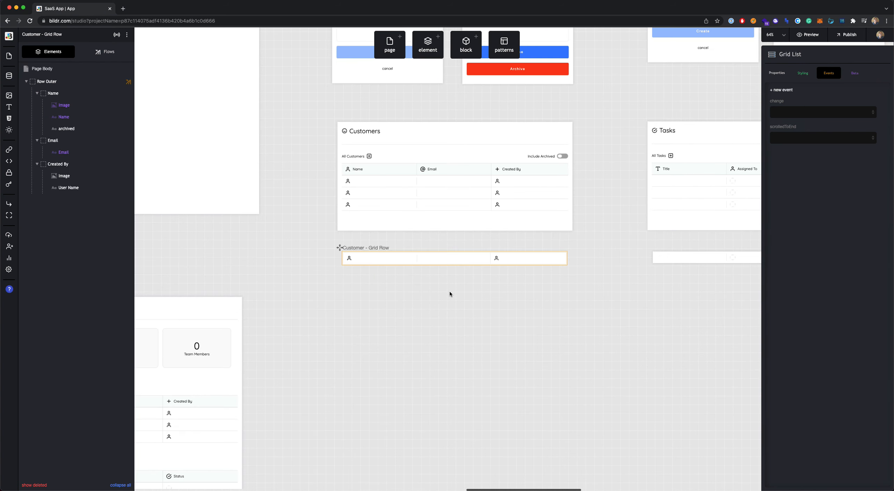
# - Inspect the data settings of the Image, Name and Email elements in the Customer - Grid Row page
pyautogui.click(79, 107)
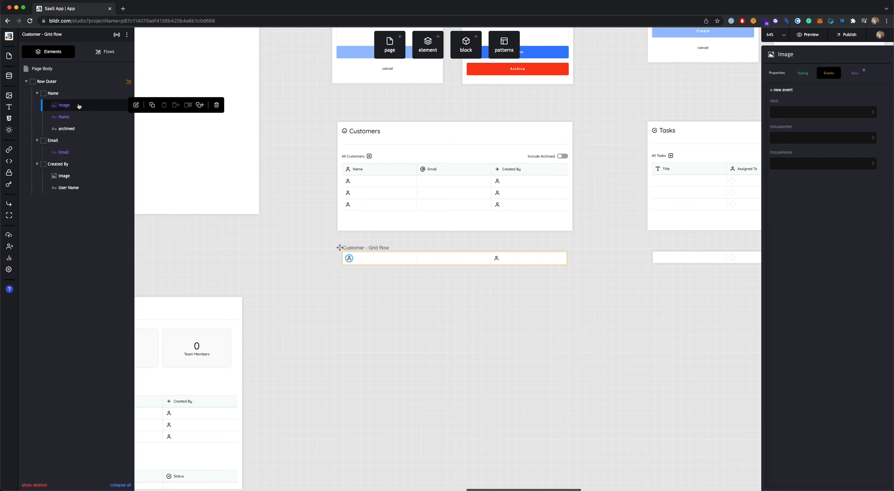
pyautogui.click(70, 116)
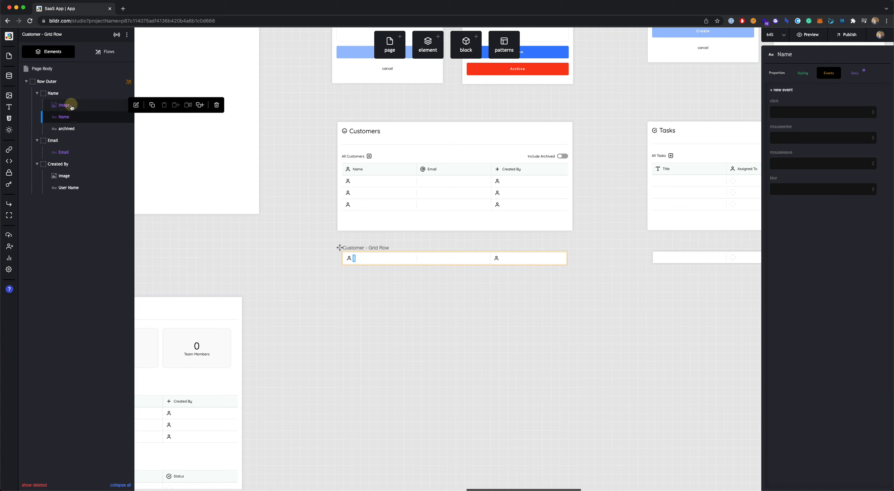
pyautogui.click(73, 152)
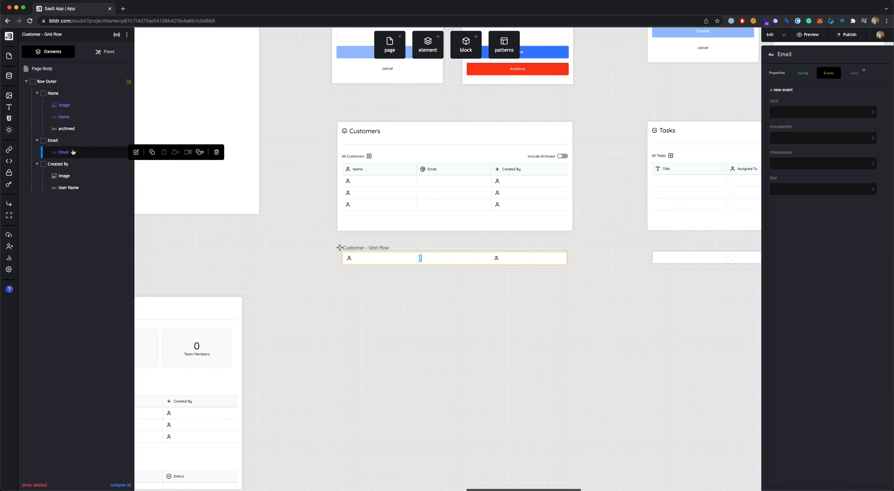
pyautogui.click(74, 107)
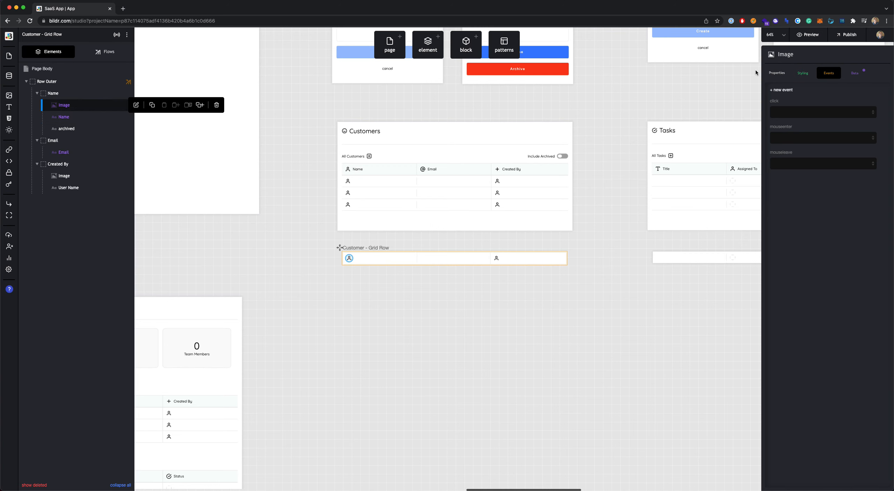
pyautogui.click(854, 76)
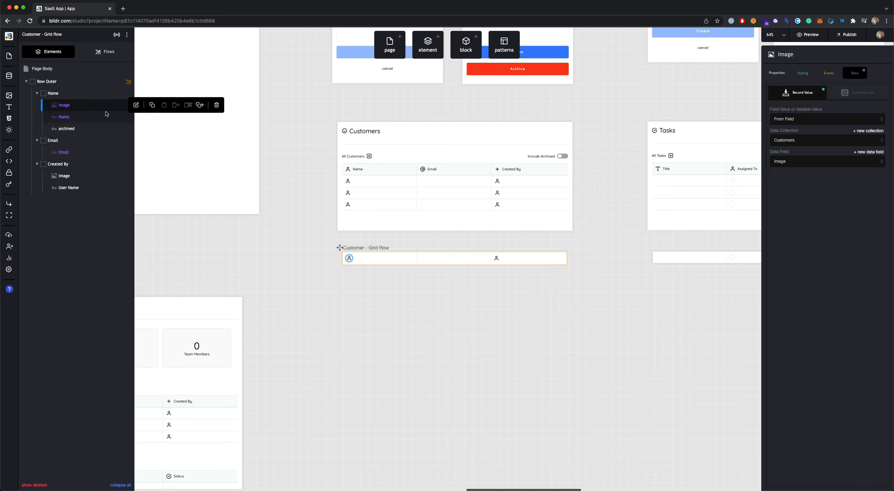
pyautogui.click(93, 118)
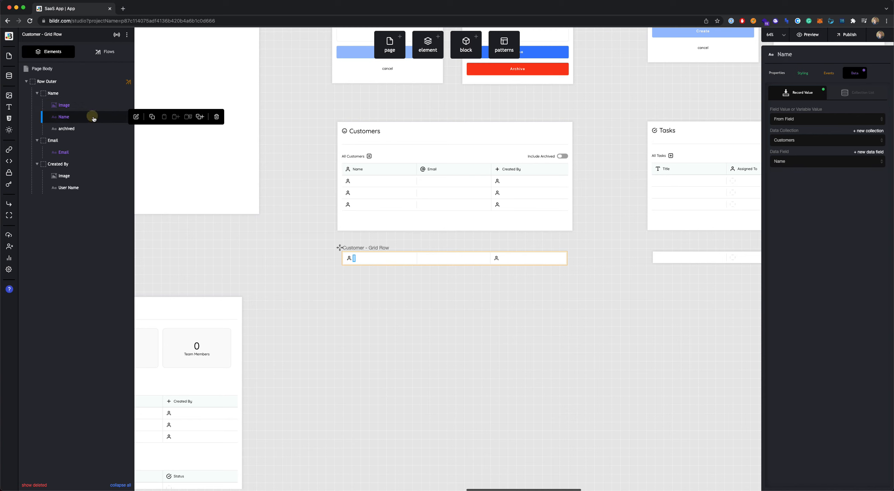
pyautogui.click(80, 152)
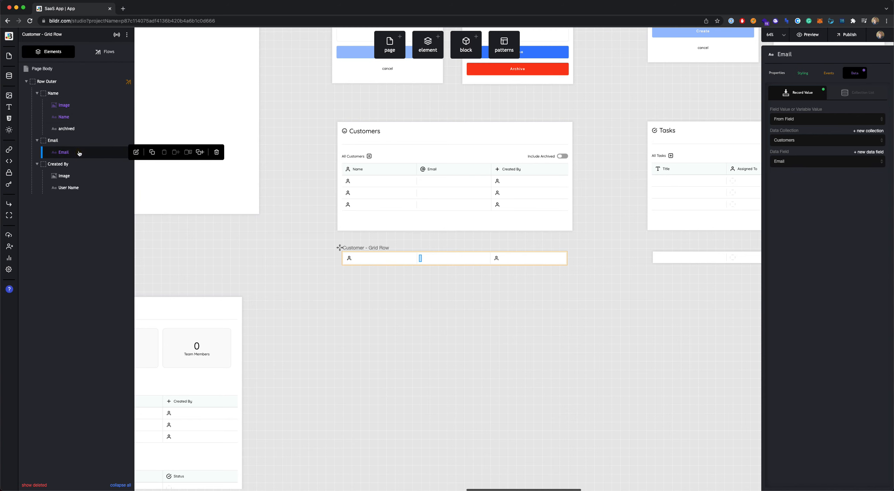
# - Select the Customer - List page's Grid List, followed by the add icon beside All Customers
pyautogui.click(405, 191)
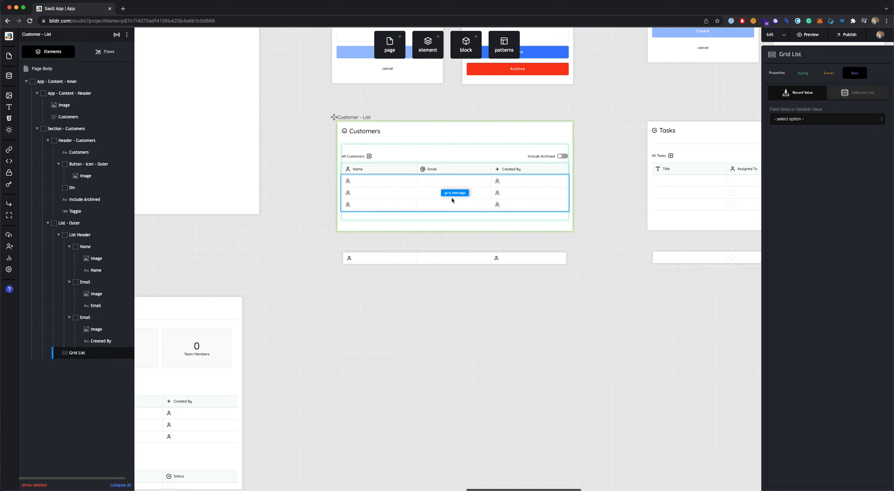
pyautogui.scroll(1, 451, 197)
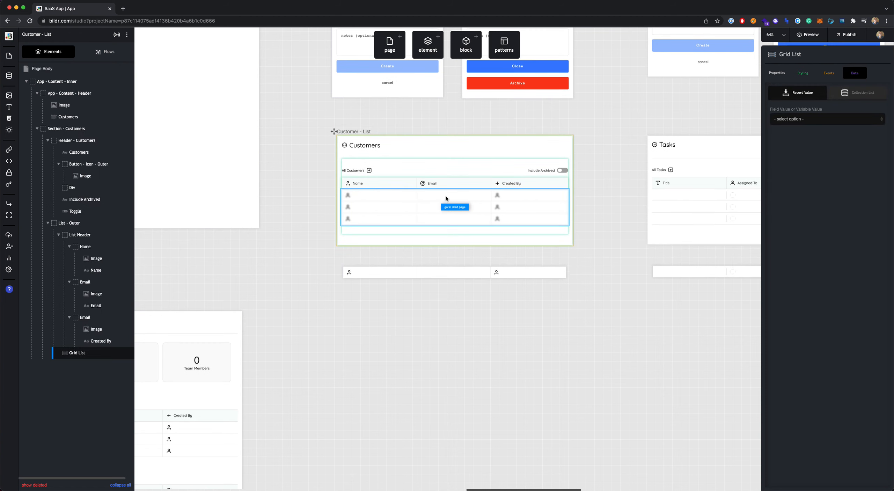
pyautogui.click(369, 172)
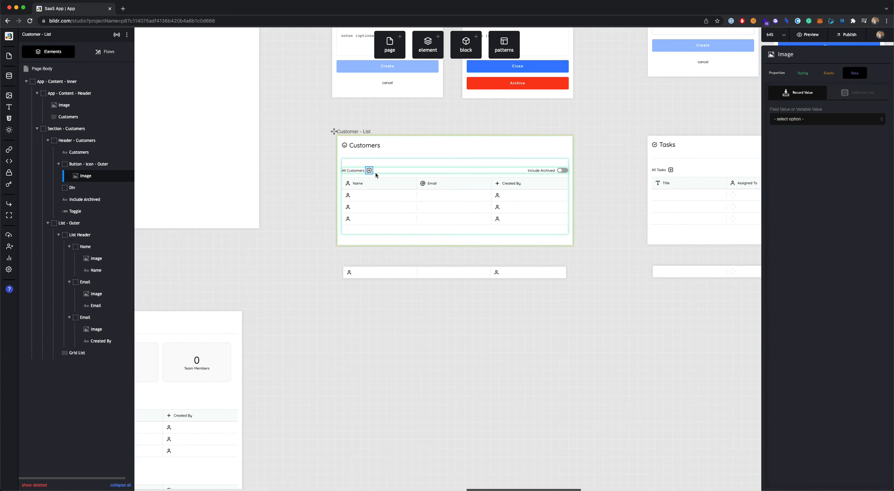
# - Examine the add icon beside Recent Customers on the Dashboard and the Customer - Add page
pyautogui.hscroll(-5, 376, 176)
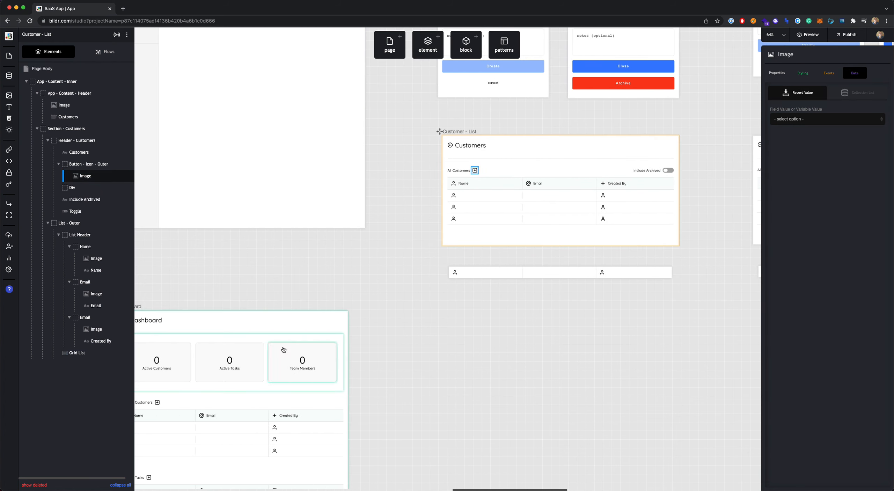
pyautogui.scroll(8, 457, 303)
pyautogui.scroll(3, 456, 303)
pyautogui.hscroll(5, 456, 304)
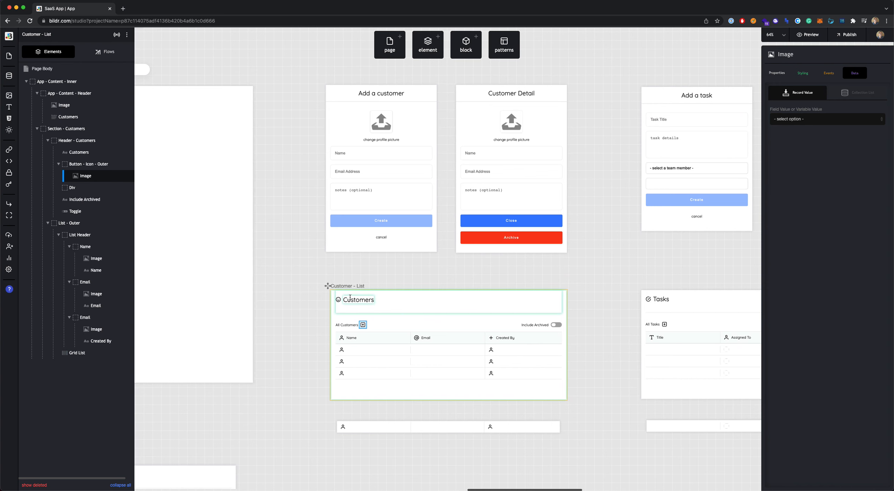
pyautogui.hscroll(-15, 341, 271)
pyautogui.scroll(-20, 343, 273)
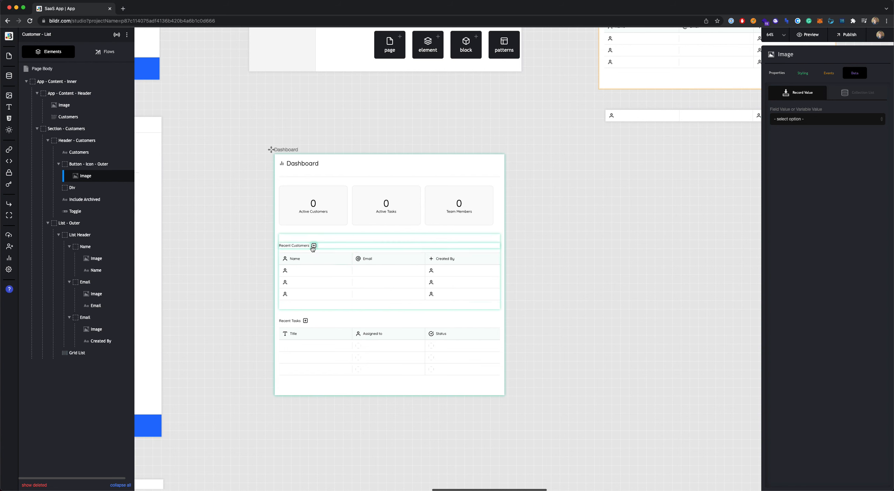
pyautogui.scroll(10, 442, 240)
pyautogui.hscroll(18, 442, 240)
pyautogui.scroll(10, 442, 243)
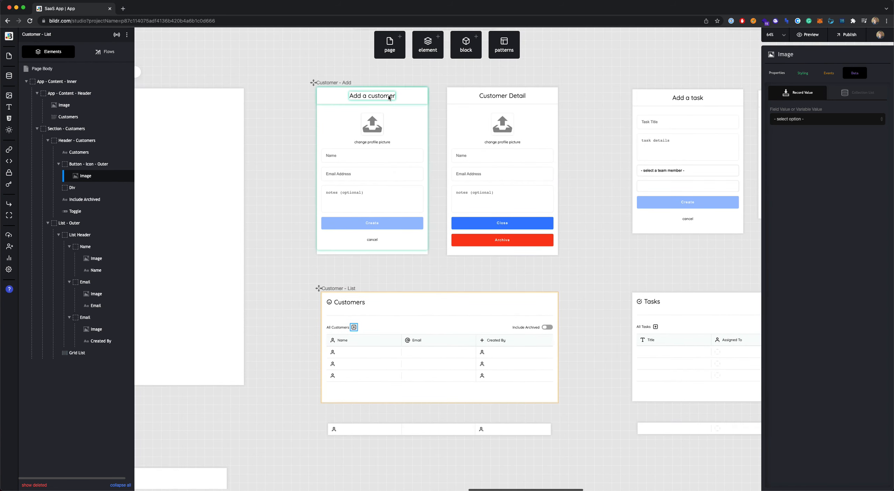
# - Inspect the header container, Image Uploader, Name, Email Address and Notes elements on the Customer - Add page
pyautogui.click(333, 92)
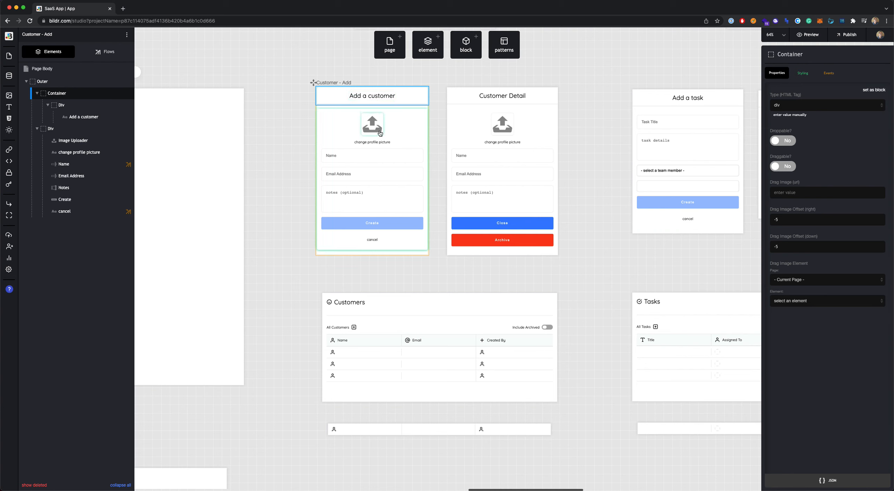
pyautogui.click(373, 127)
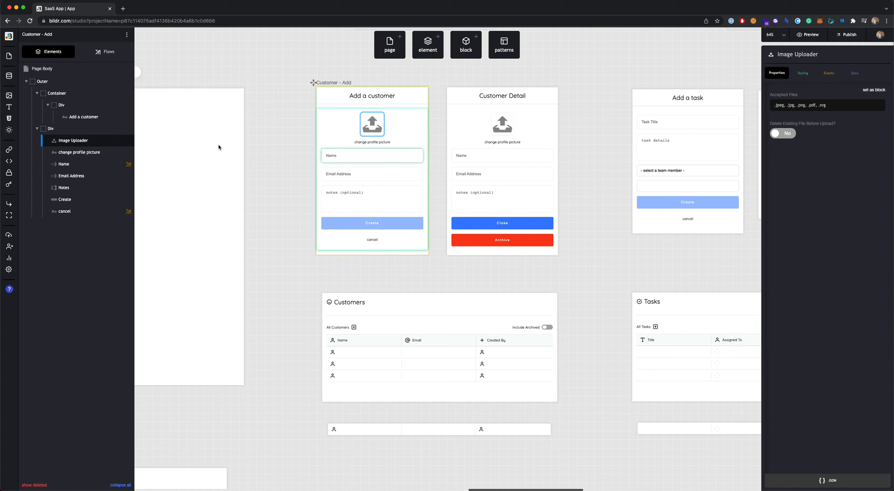
pyautogui.click(72, 164)
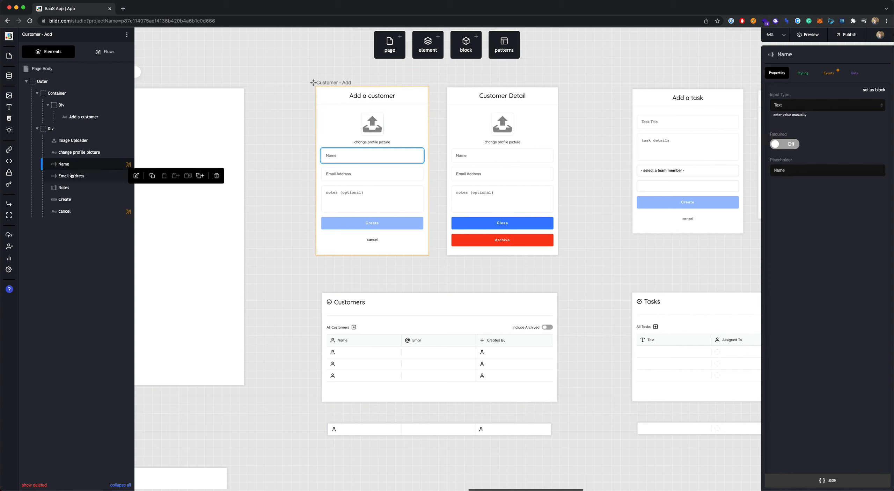
pyautogui.click(72, 176)
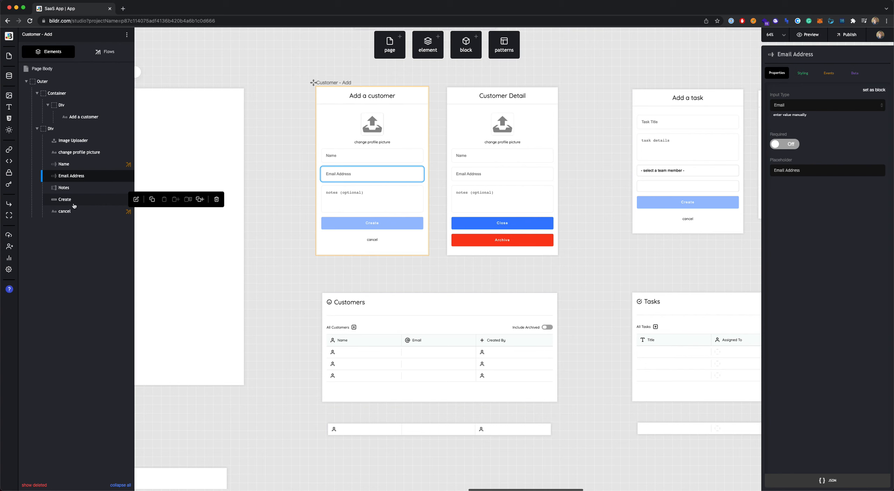
pyautogui.click(75, 166)
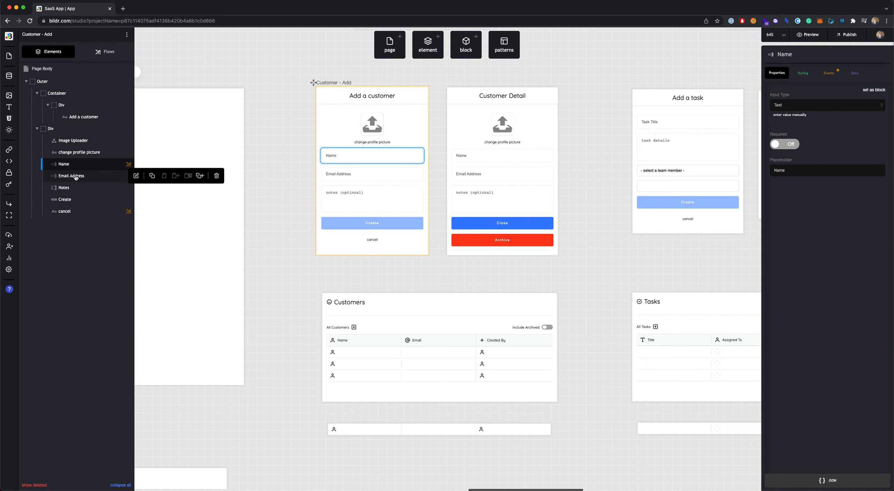
pyautogui.click(73, 188)
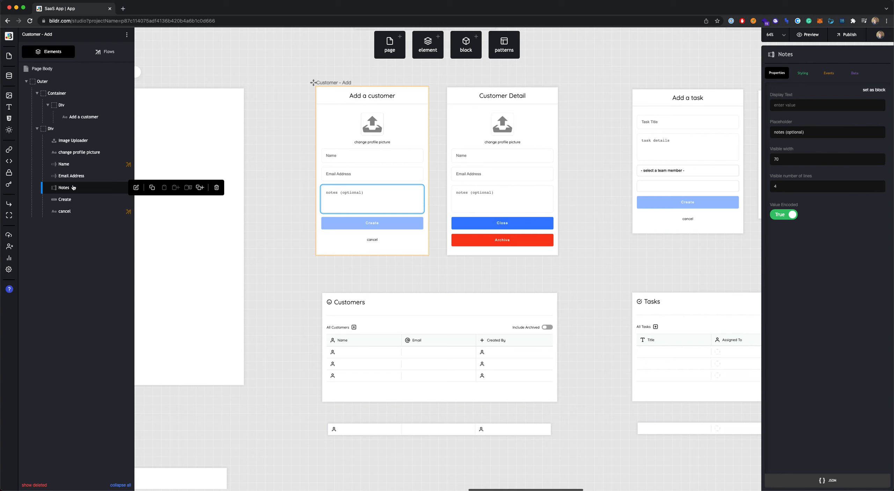
# - Open the Validate - Name? flow attached to the Name input's keyup event on the Customer - Add page
pyautogui.click(76, 166)
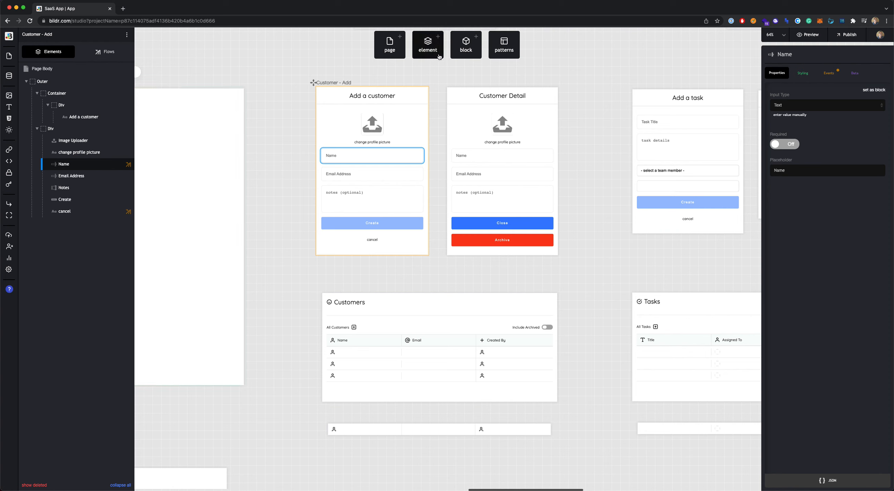
pyautogui.click(833, 75)
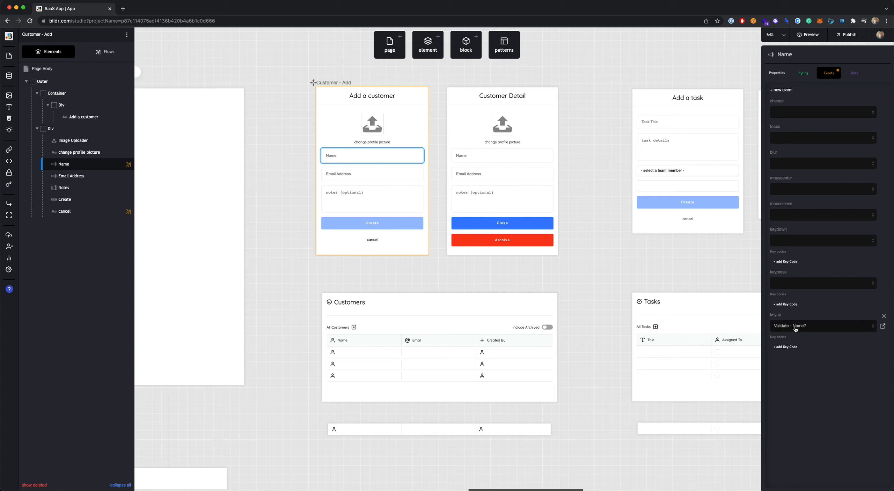
pyautogui.click(883, 326)
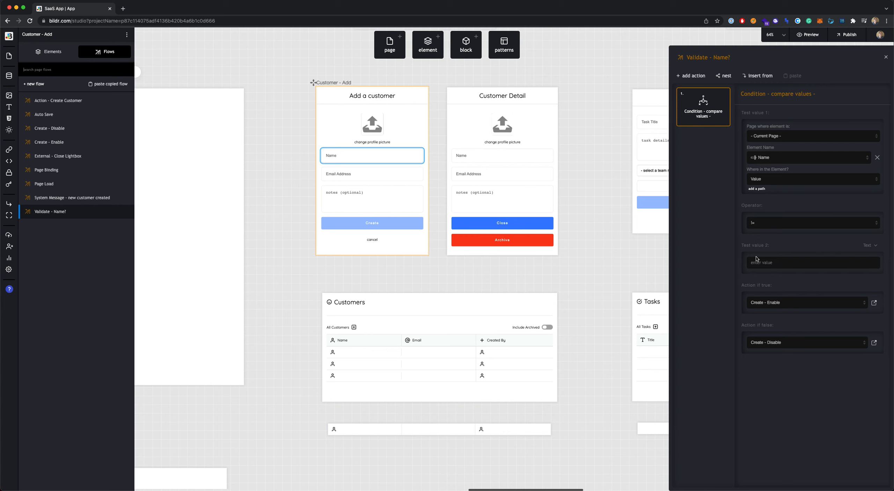
# - Follow the condition's true action to Create - Enable, and open the Action - Create Customer flow from its set interaction action
pyautogui.click(874, 303)
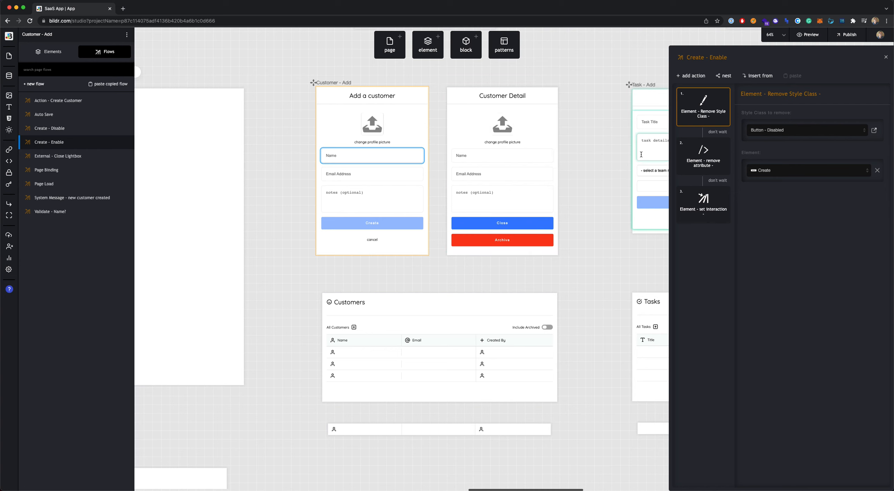
pyautogui.click(699, 194)
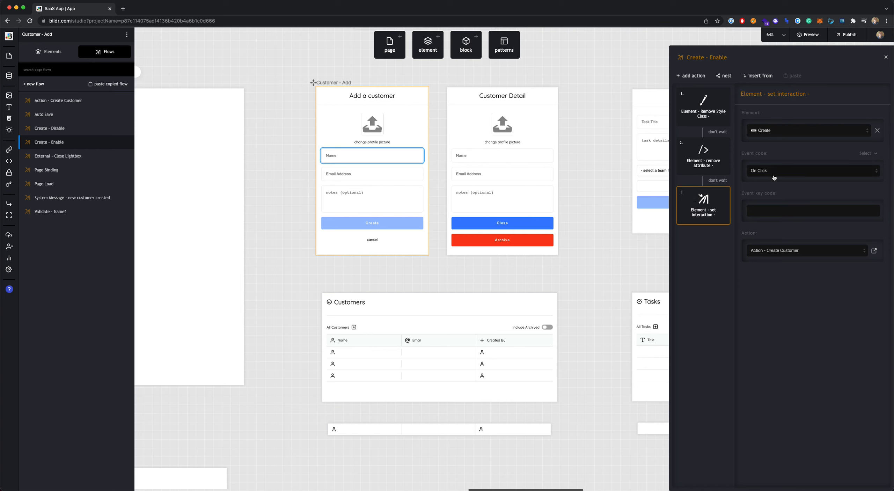
pyautogui.click(875, 252)
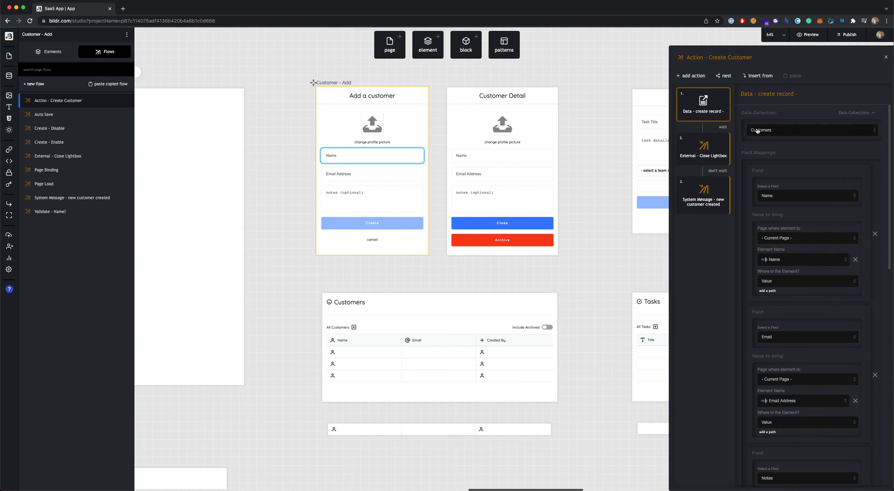
# - Review the field mappings of the create record action, from Name through Company ID to the created record's variable name
pyautogui.scroll(-2, 767, 134)
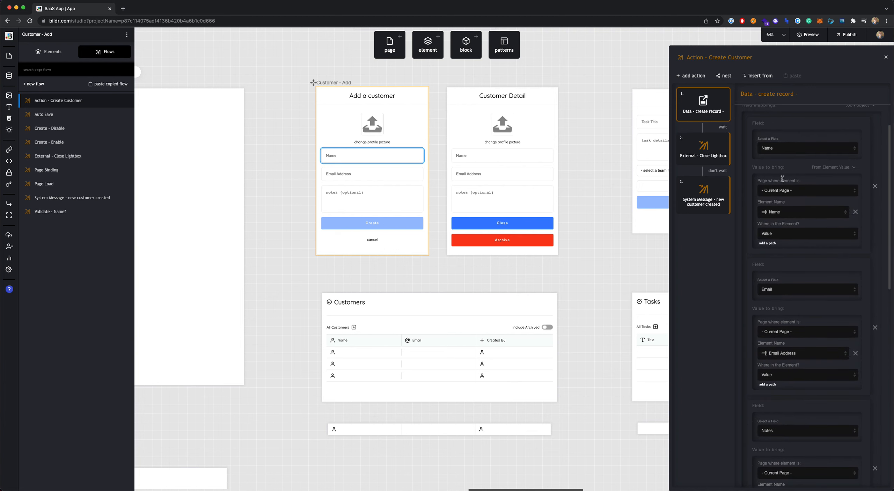
pyautogui.scroll(-2, 807, 299)
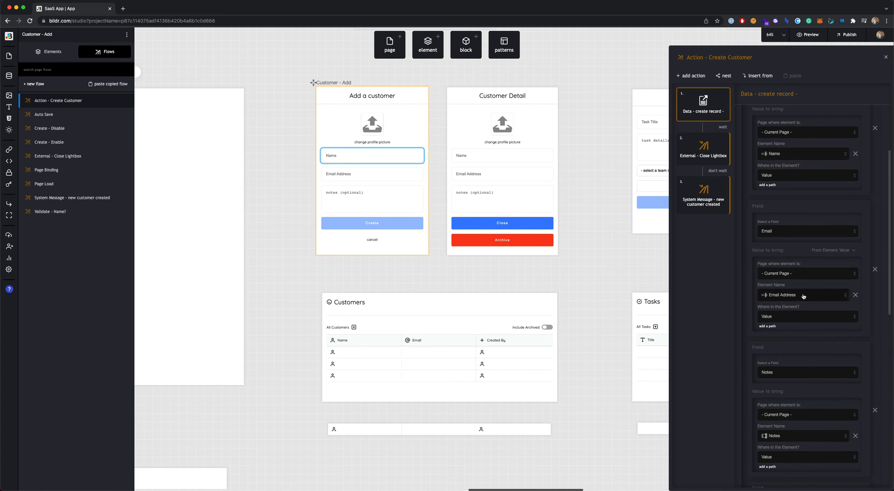
pyautogui.scroll(-3, 745, 200)
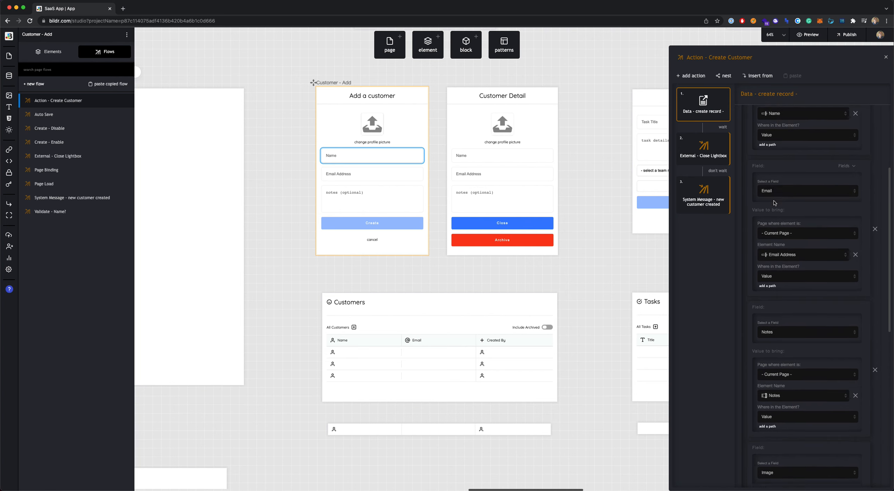
pyautogui.scroll(-4, 779, 260)
pyautogui.scroll(-3, 779, 261)
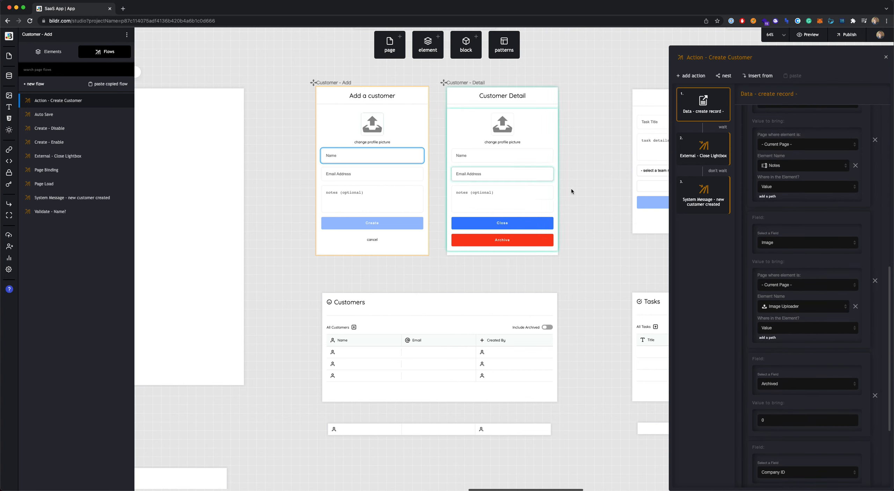
pyautogui.scroll(-3, 793, 257)
pyautogui.scroll(-2, 794, 257)
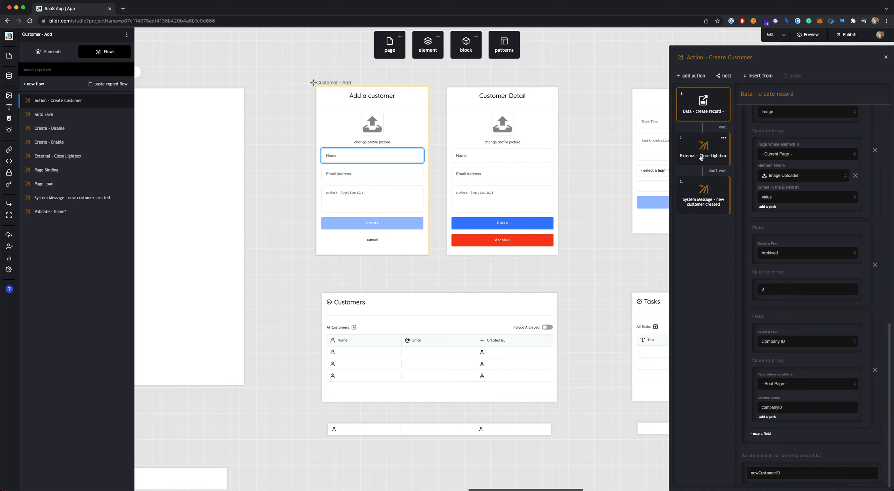
# - Examine the System Message - new customer created flow and the system message page above the App page, and close the flow
pyautogui.click(699, 183)
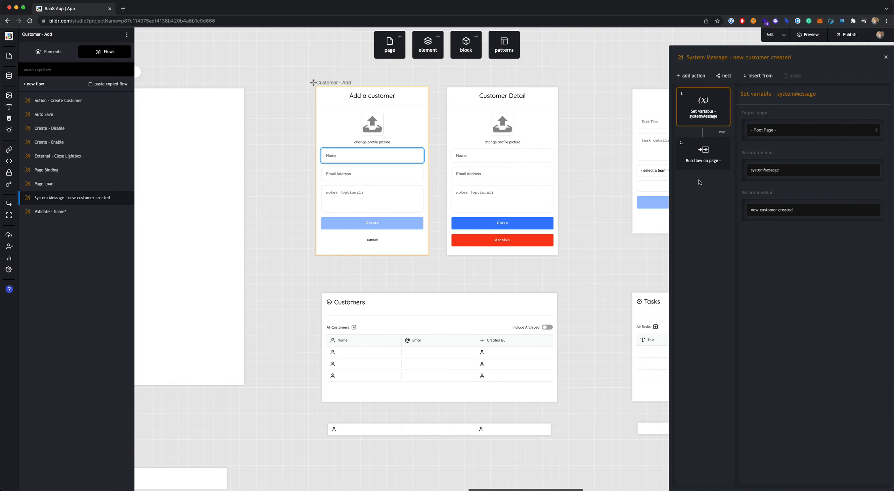
pyautogui.hscroll(-10, 326, 134)
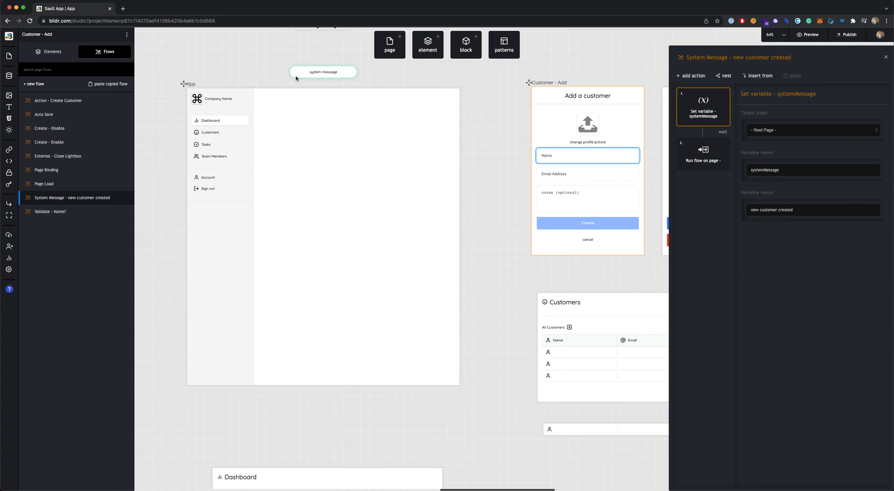
pyautogui.hscroll(2, 512, 133)
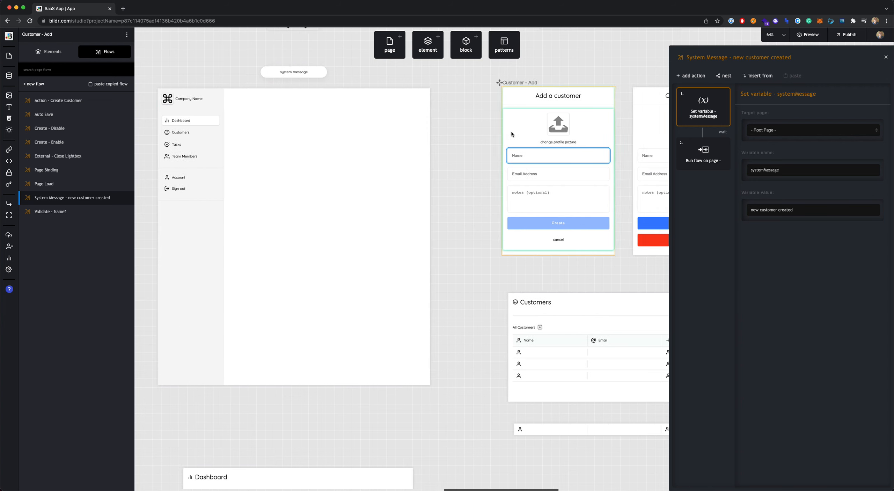
pyautogui.hscroll(5, 511, 134)
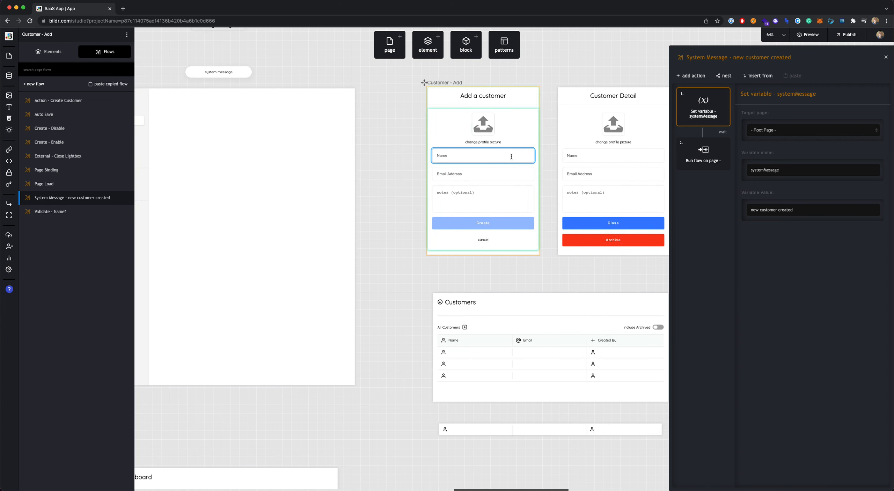
pyautogui.click(886, 57)
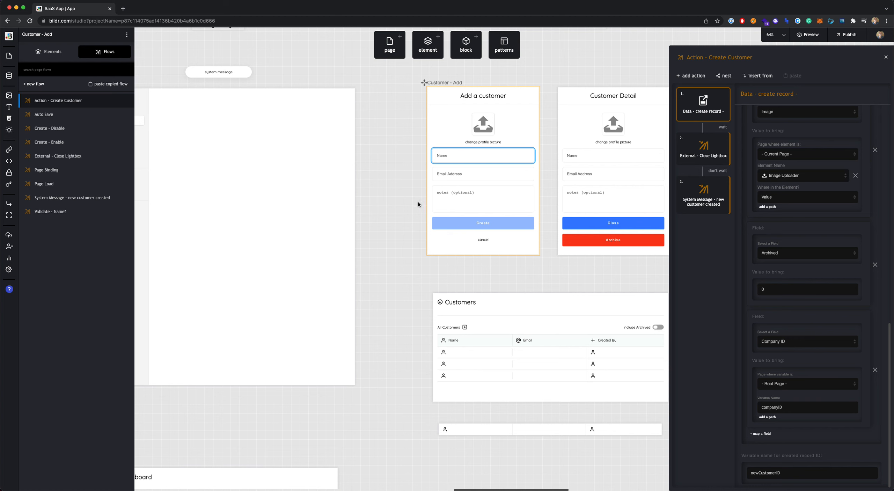
pyautogui.hscroll(4, 434, 209)
pyautogui.hscroll(1, 434, 209)
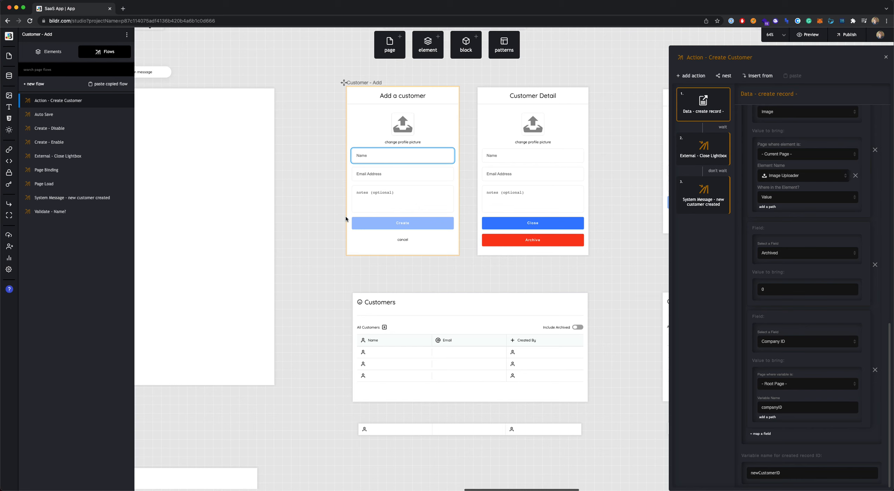
pyautogui.hscroll(3, 342, 217)
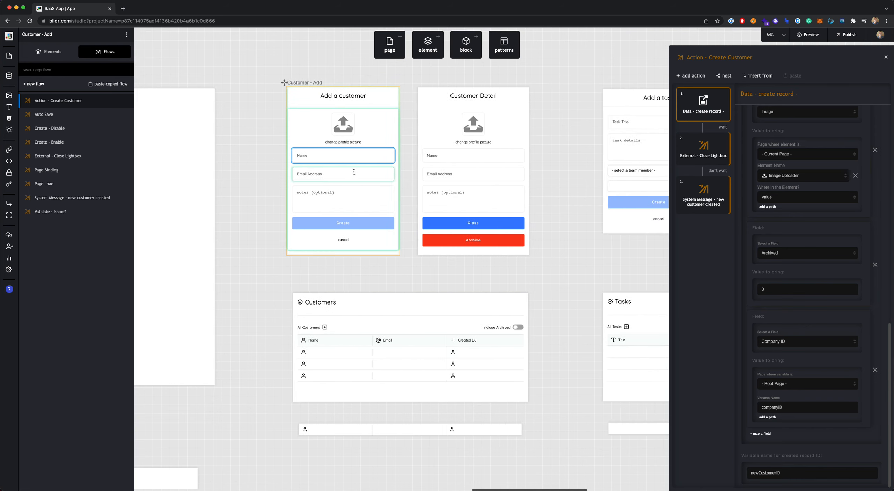